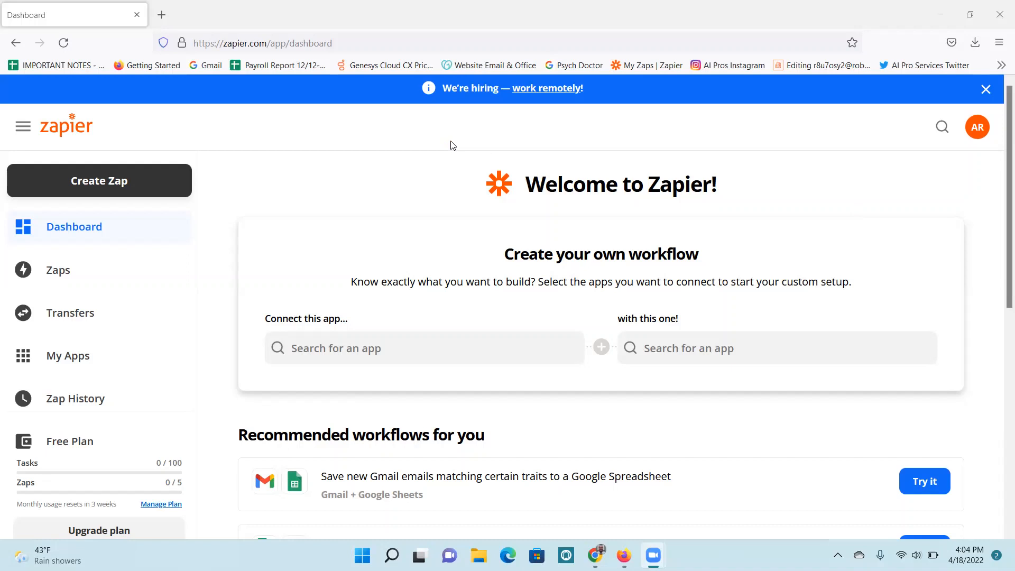
- Create a new Zap and choose Email Parser by Zapier as its trigger app
right_click(68, 180)
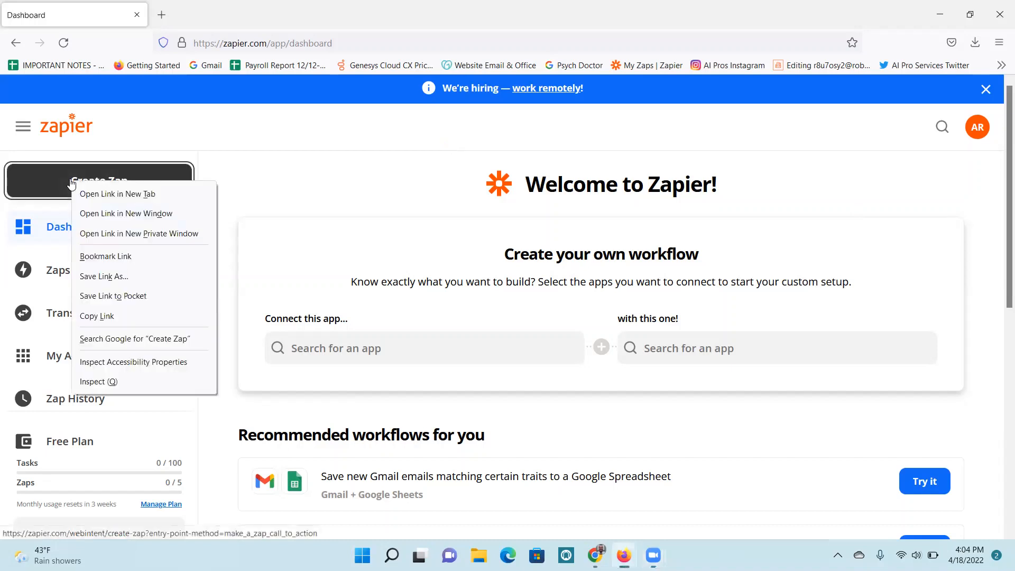
key("Escape")
left_click(24, 175)
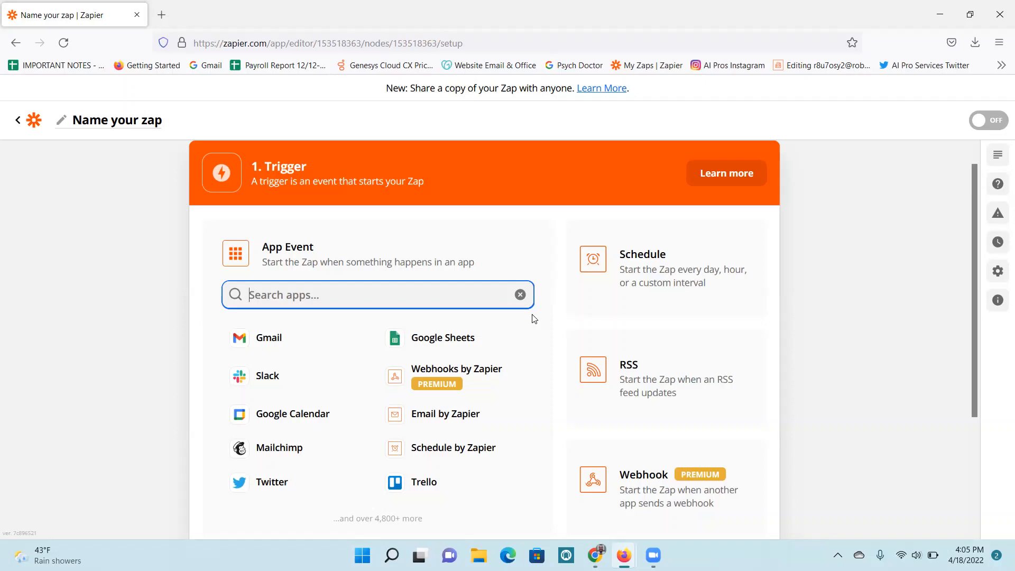
type("emai")
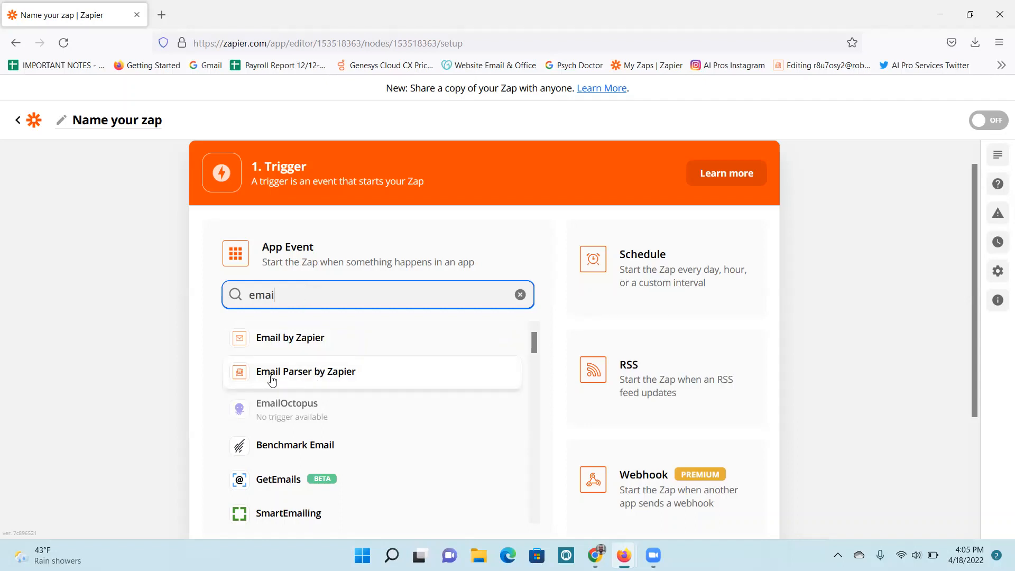
left_click(310, 381)
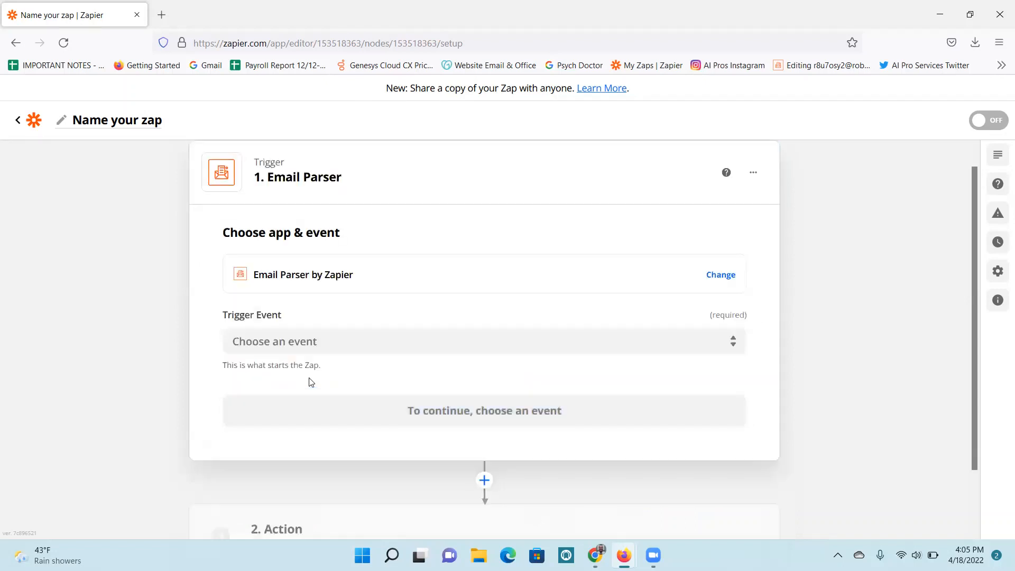
- Set the trigger event to New Email and select the existing Email Parser by Zapier account
left_click(302, 345)
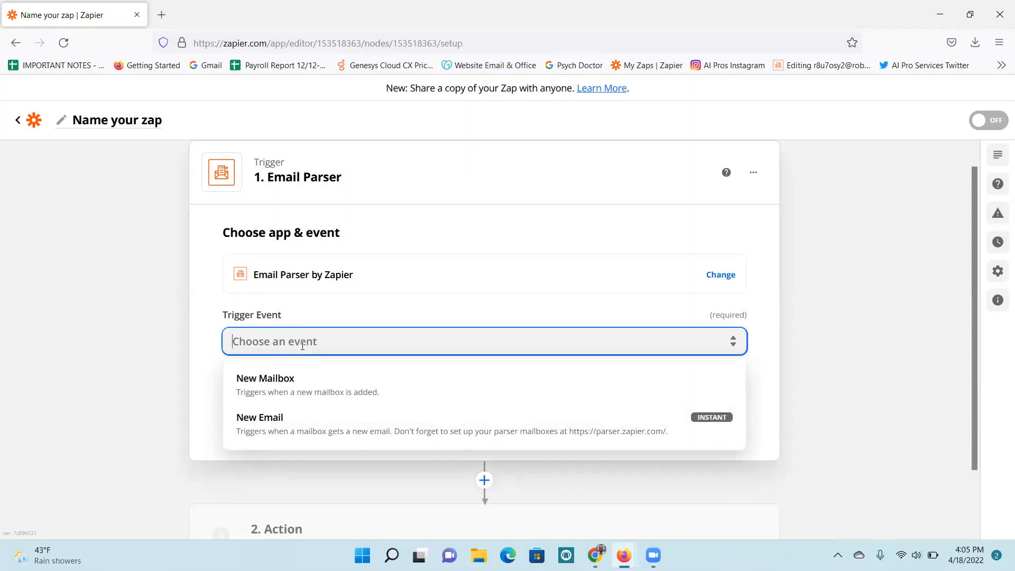
left_click(289, 427)
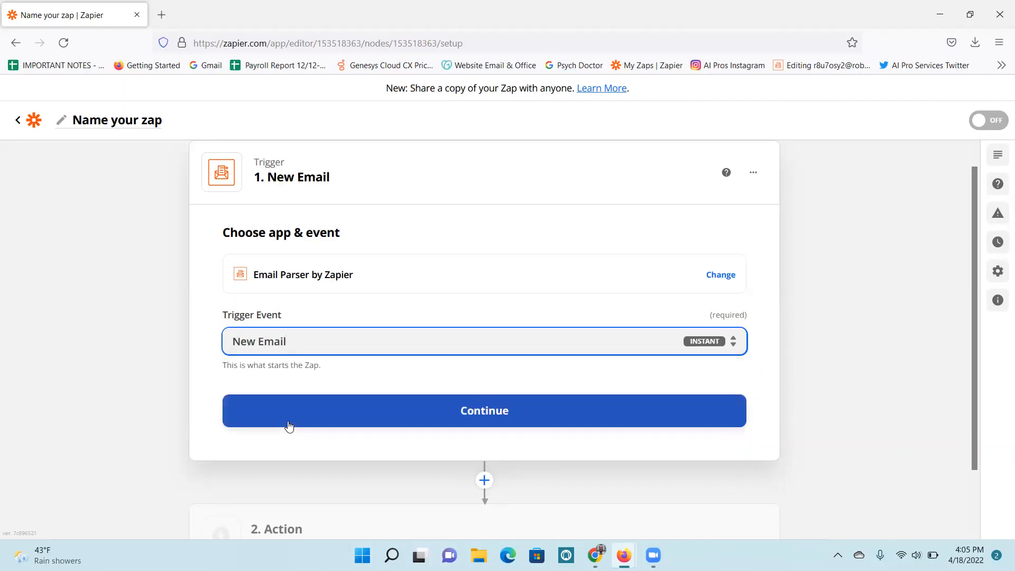
left_click(467, 420)
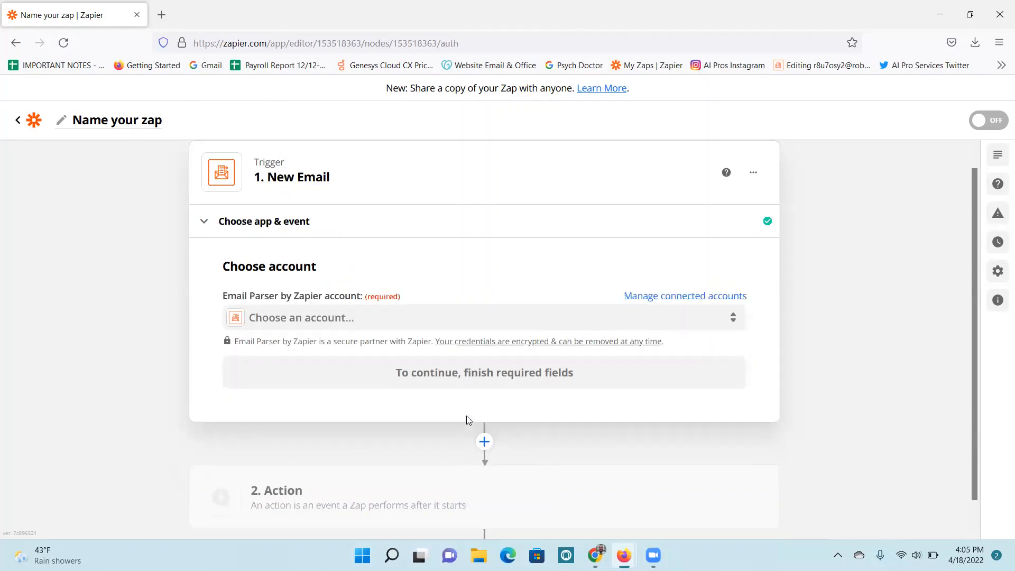
left_click(337, 317)
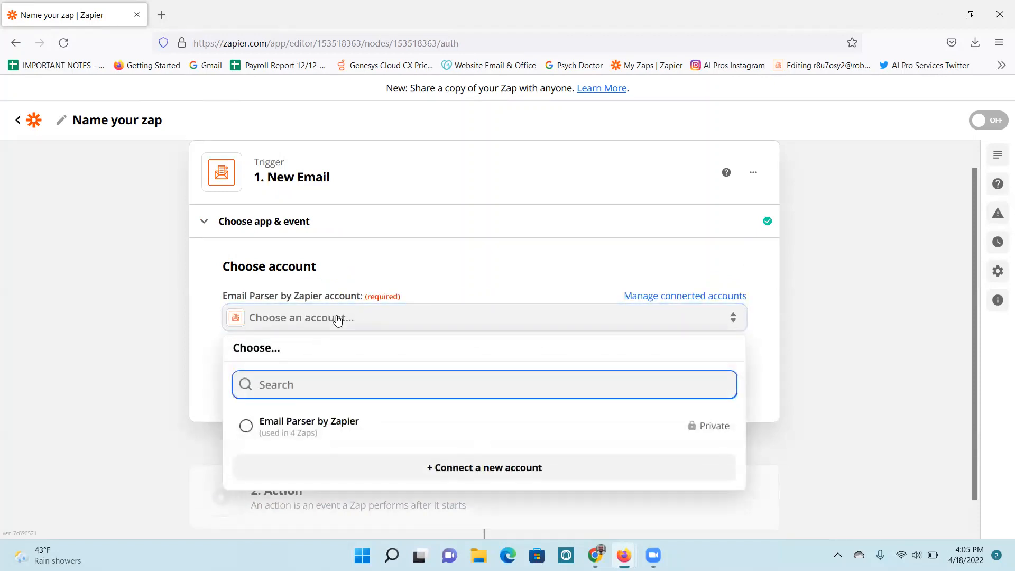
left_click(328, 434)
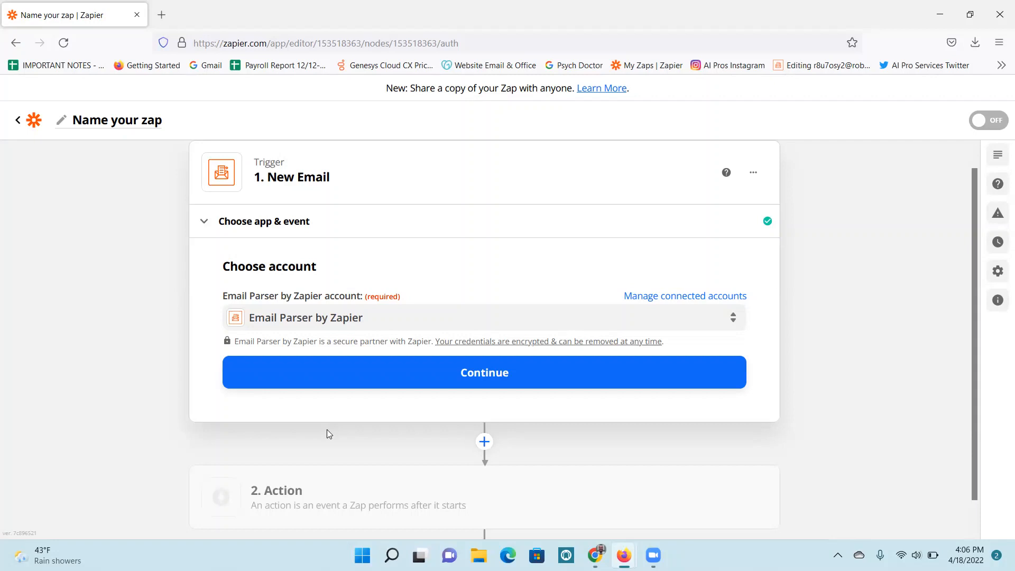
left_click(446, 381)
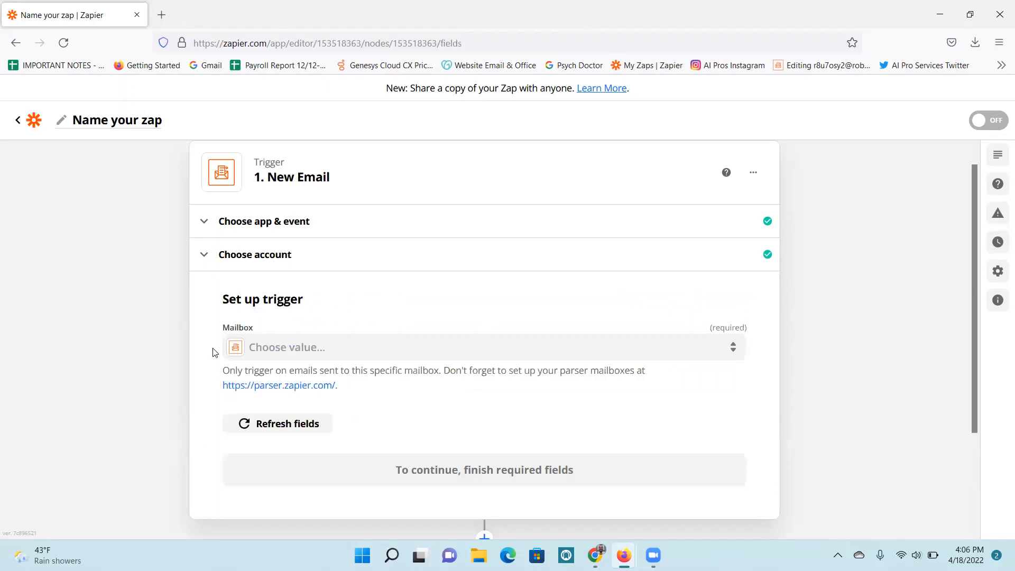
- Set the trigger's Mailbox to the existing parser mailbox and continue to the trigger test
left_click(349, 348)
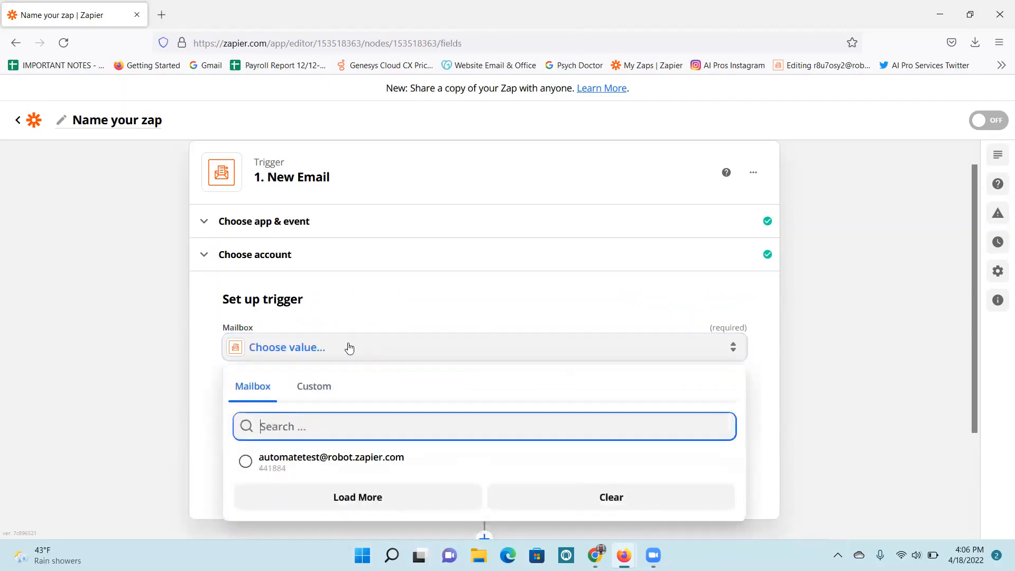
left_click(318, 459)
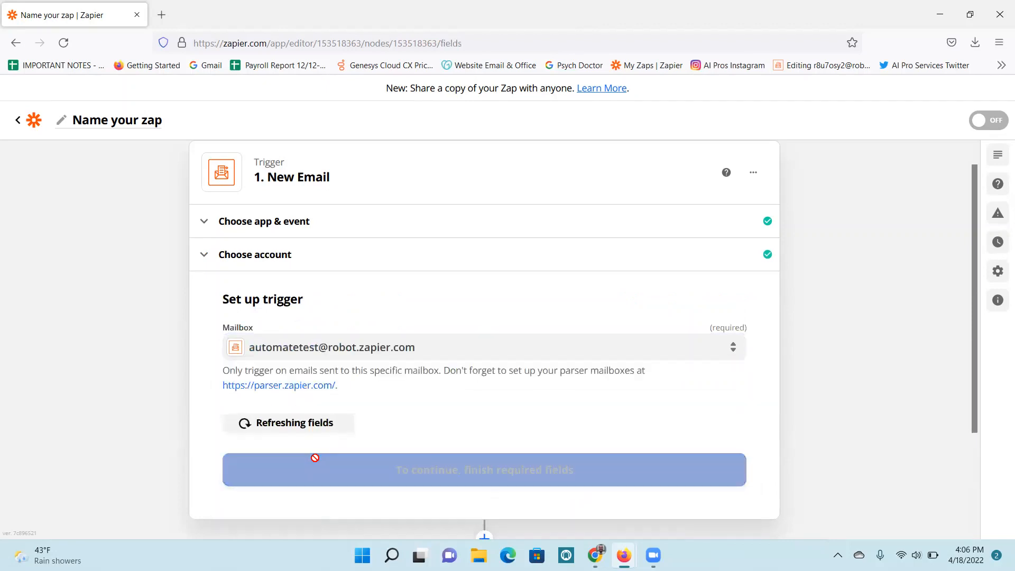
scroll(811, 342, "down", 2)
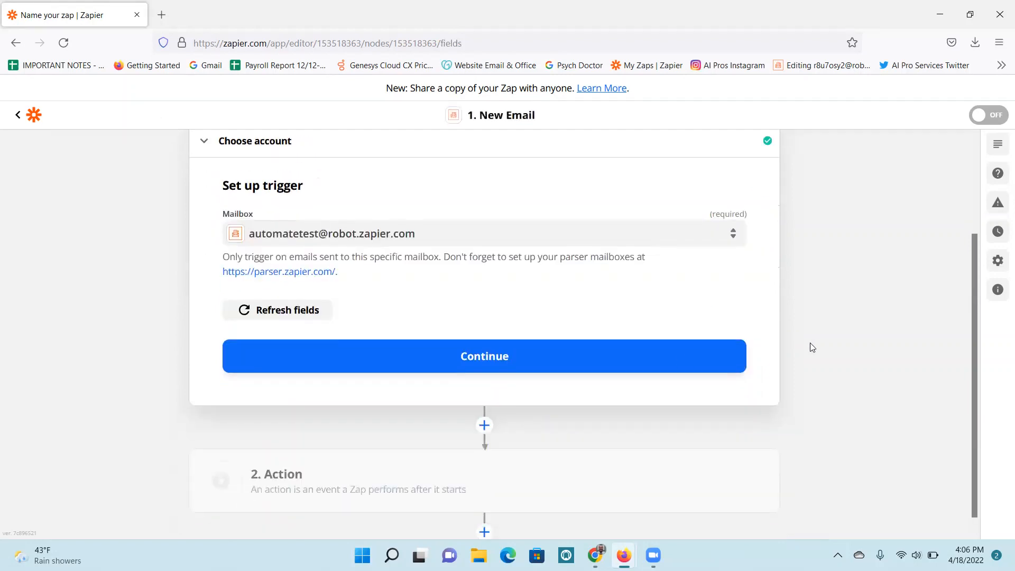
left_click(418, 360)
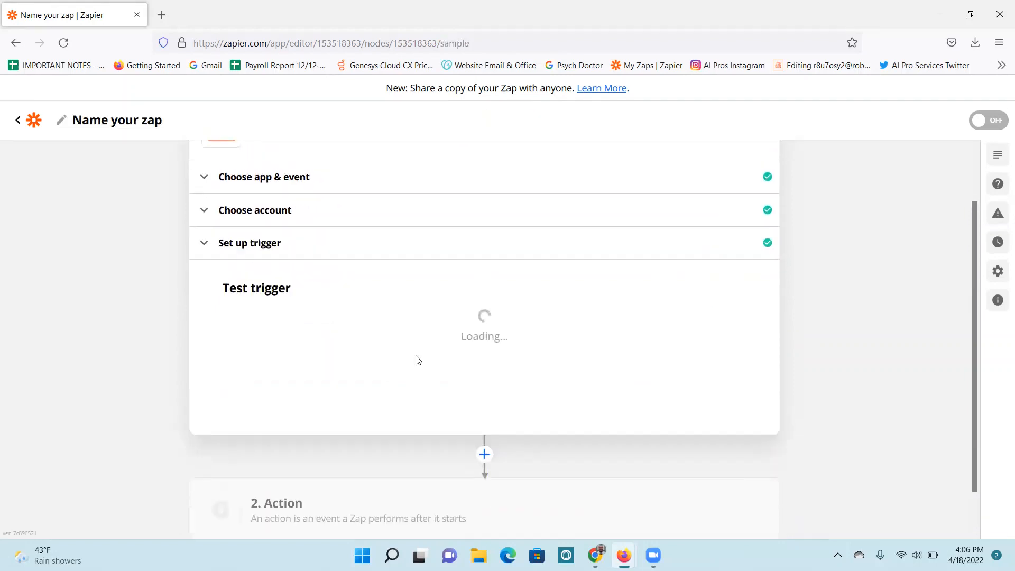
- Test the New Email trigger and continue to the Zap's action step
left_click(533, 484)
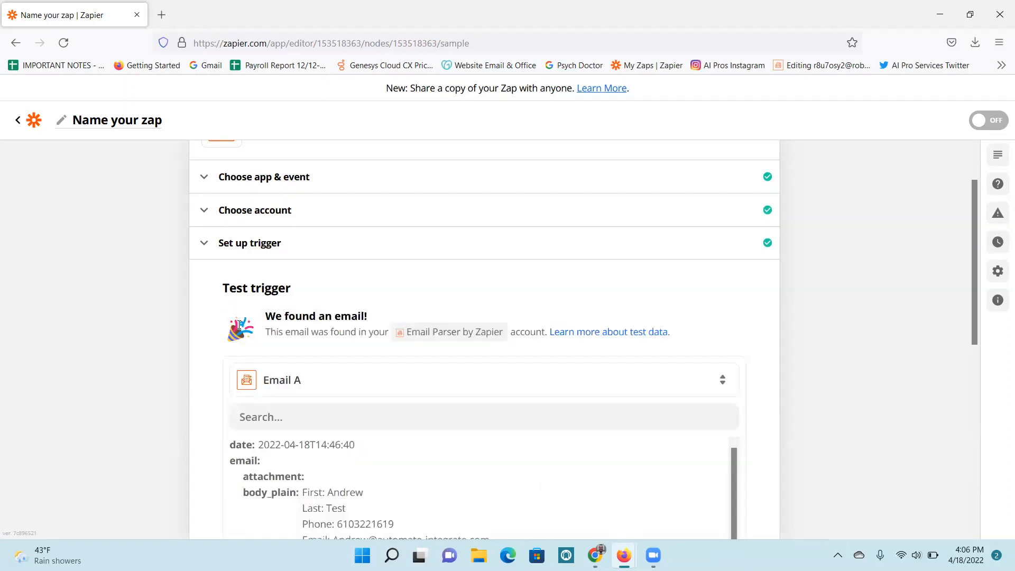
scroll(812, 341, "down", 8)
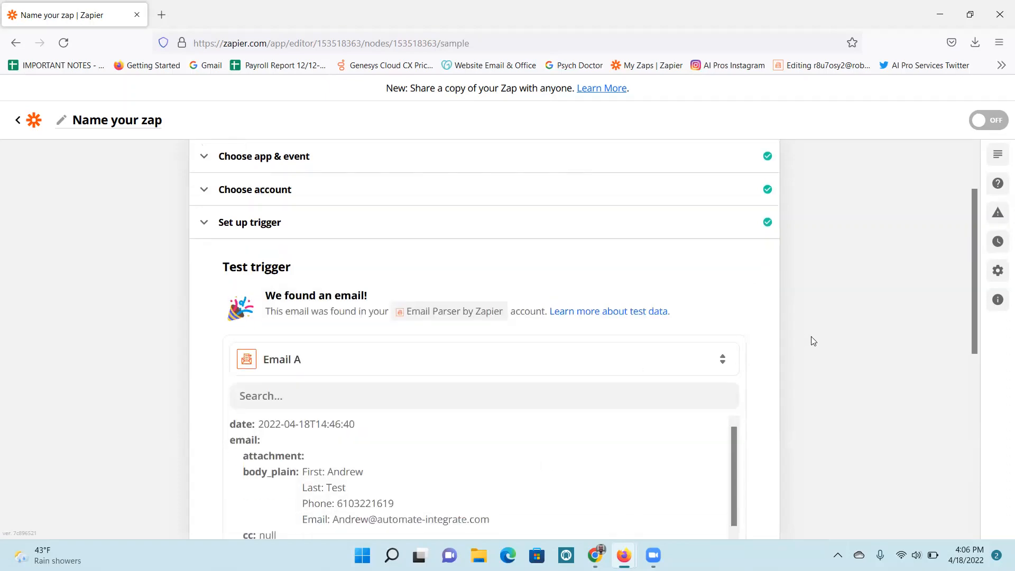
left_click(417, 342)
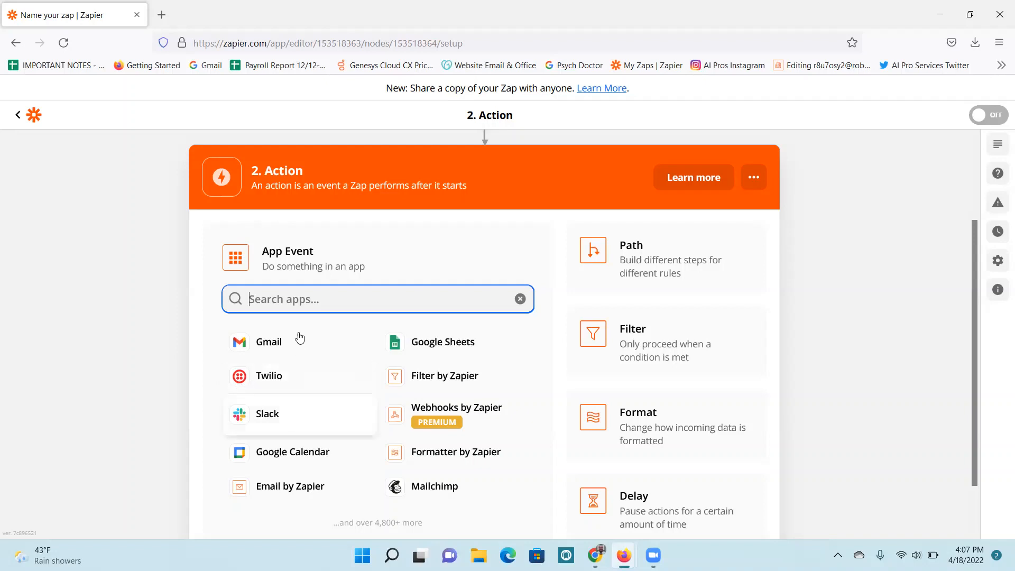
- Search the action apps for "twil" and choose Twilio as the action app
type("tw")
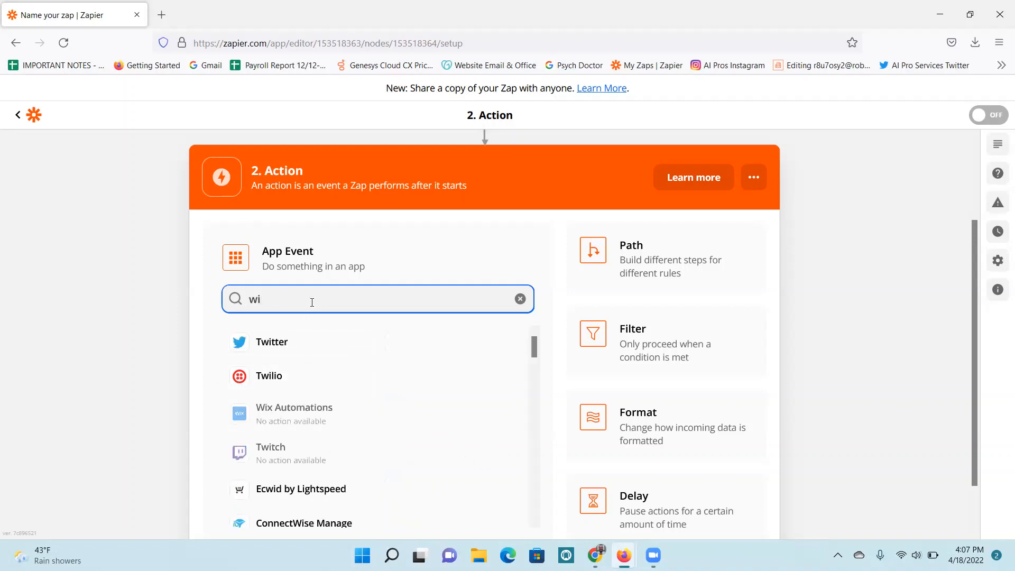
key("BackSpace")
key("BackSpace")
type("twil")
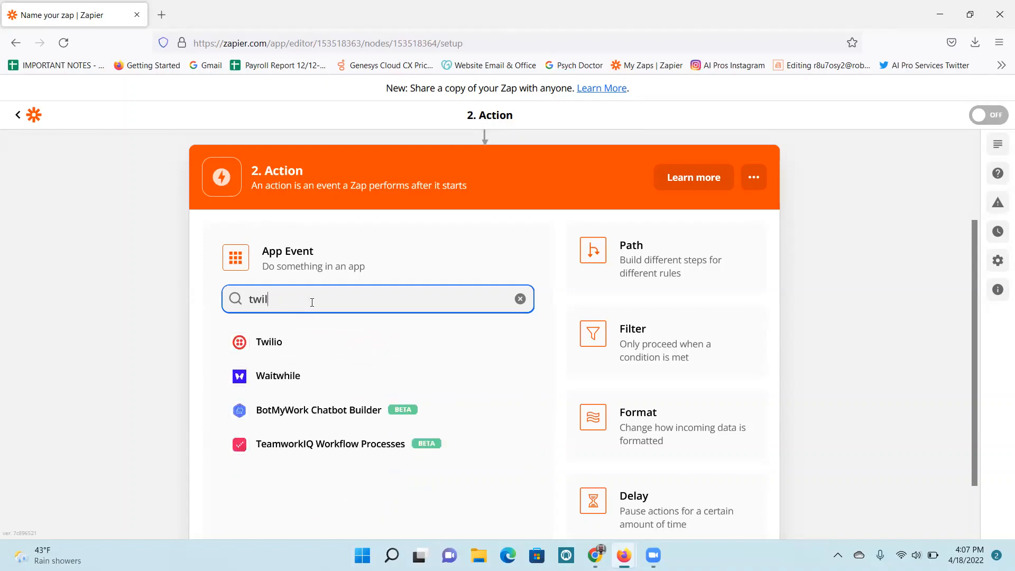
left_click(273, 344)
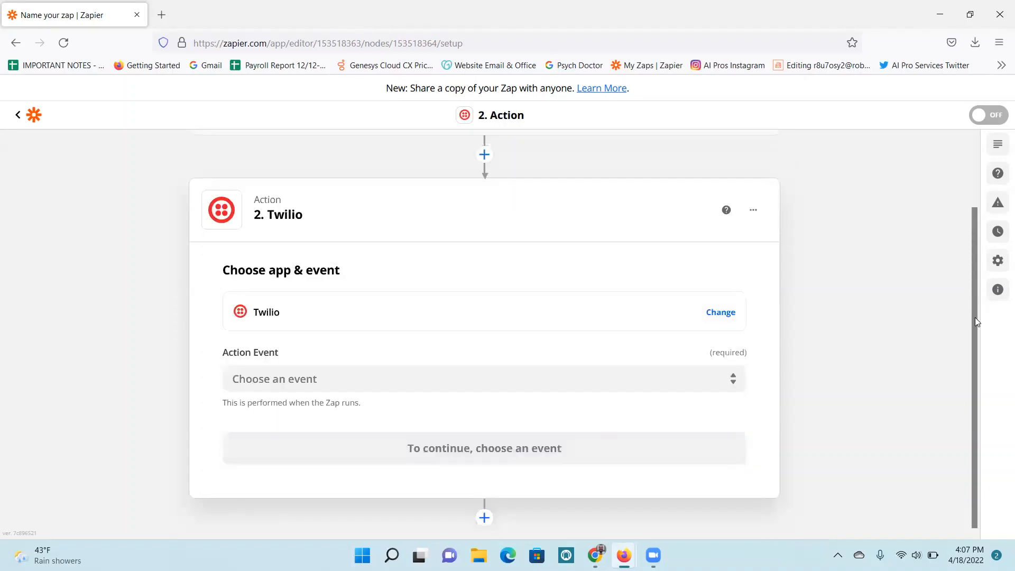
- Set the action event to Send SMS and select the connected Twilio account
left_click(318, 371)
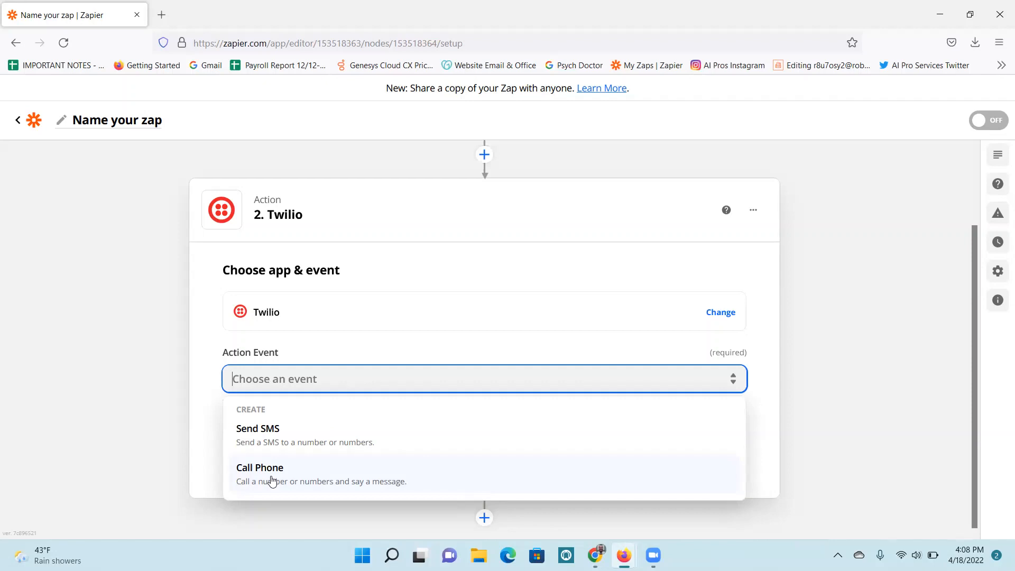
left_click(316, 432)
left_click(408, 458)
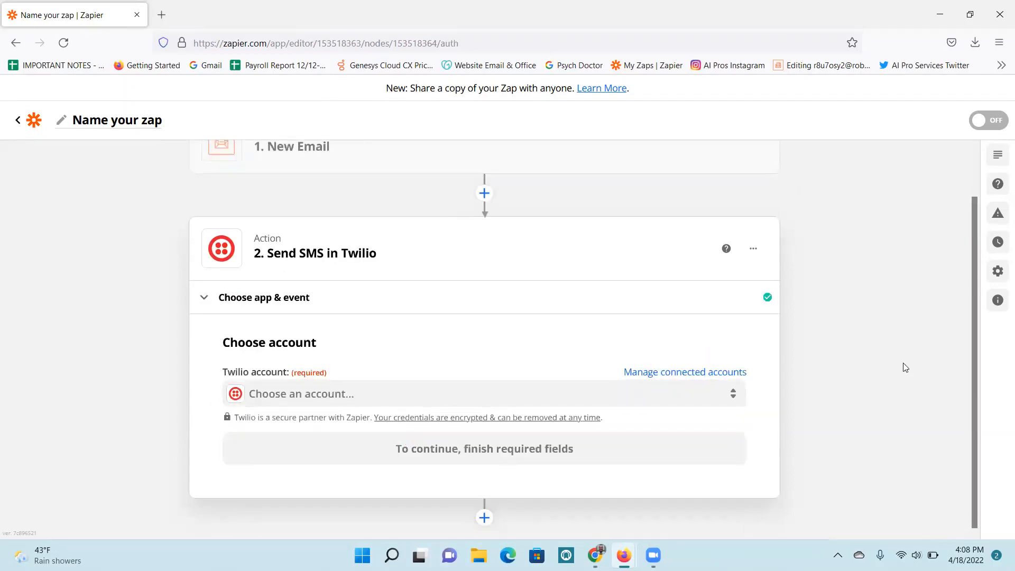
left_click(351, 402)
left_click(279, 506)
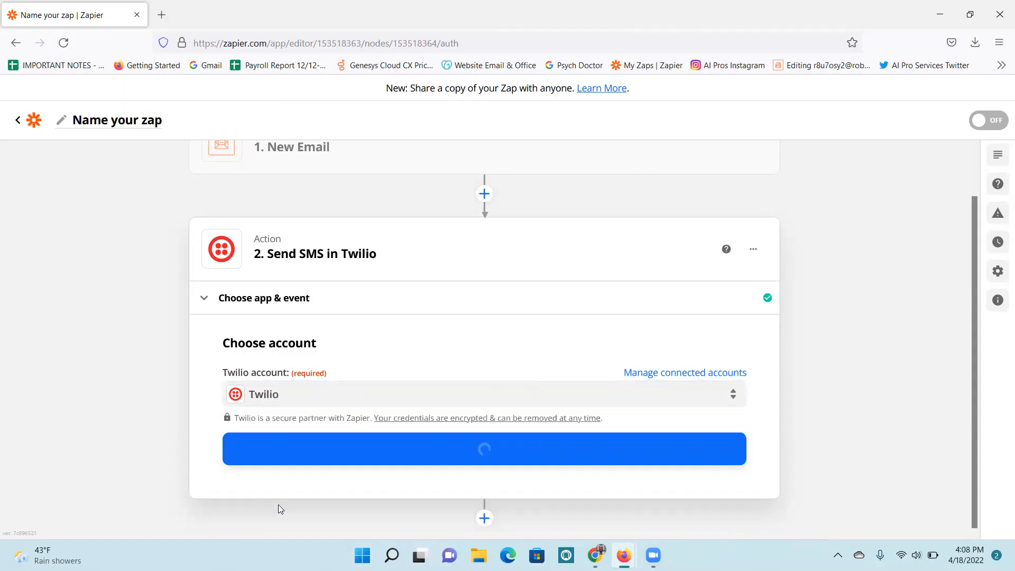
left_click(496, 448)
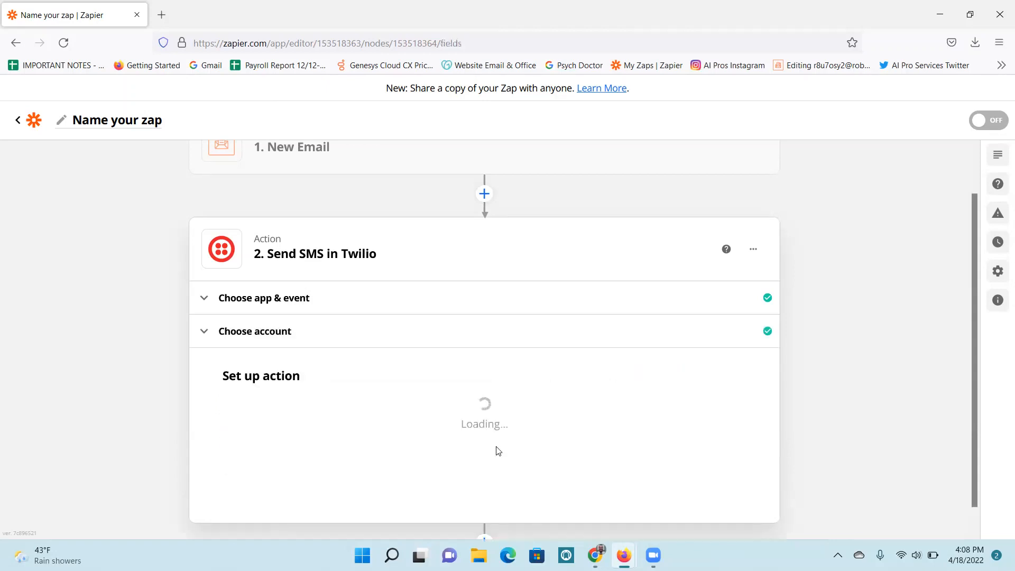
- Set the From Number of the Send SMS action to the available Twilio phone number
scroll(497, 449, "down", 3)
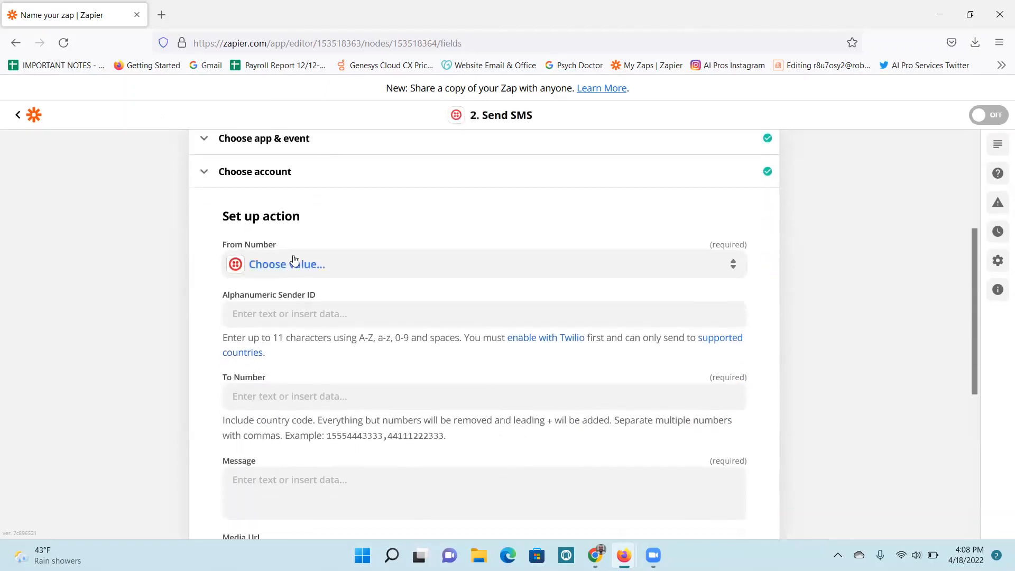
left_click(295, 262)
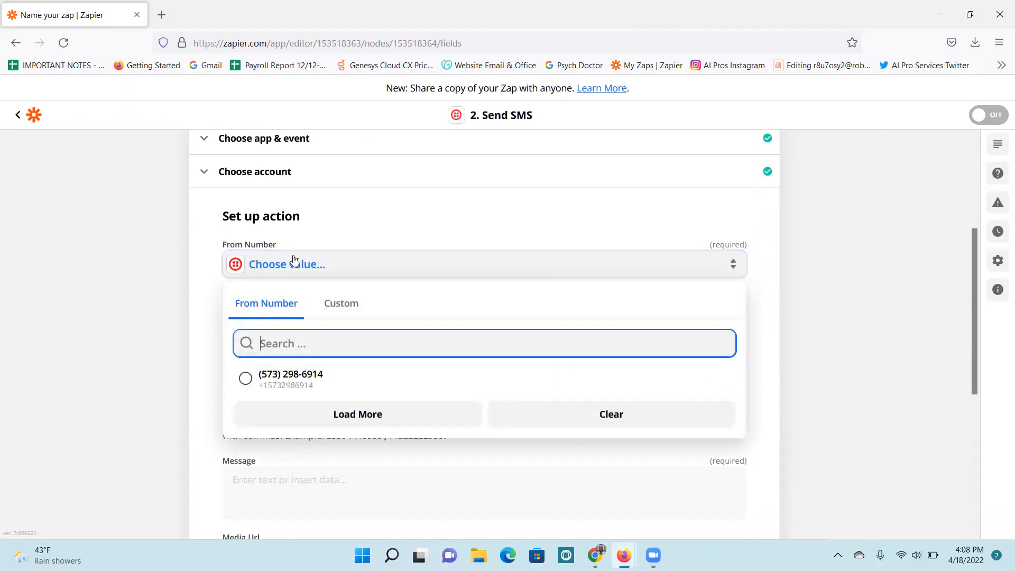
left_click(294, 381)
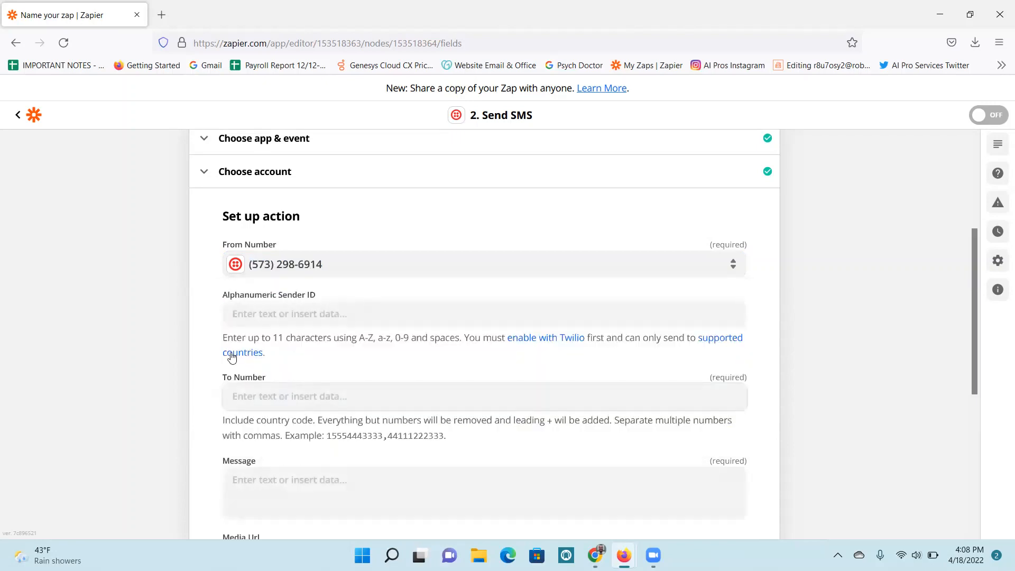
- Fill To Number with the country code 1 followed by the Parse Output Phone field from the New Email trigger
scroll(156, 336, "down", 2)
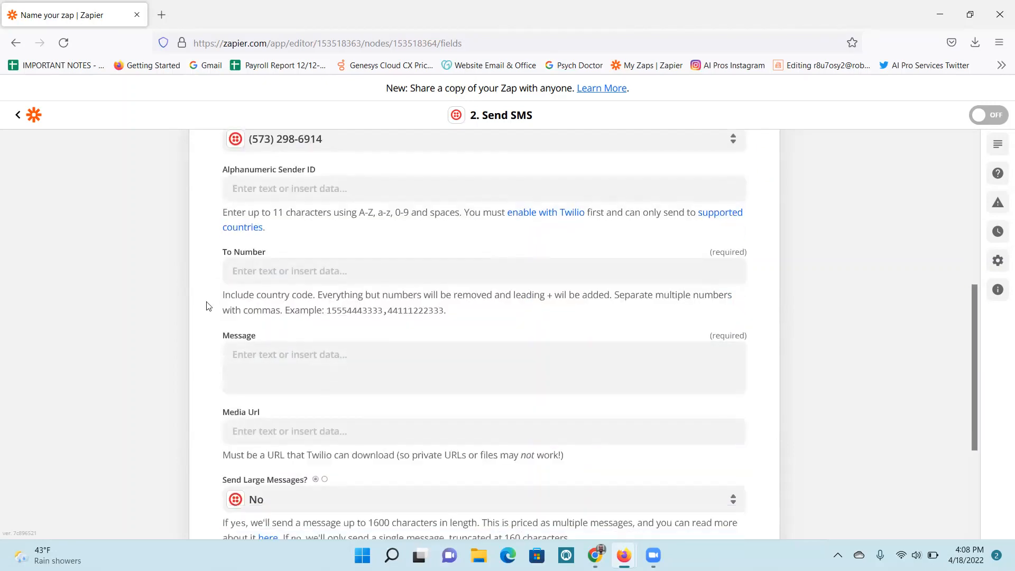
left_click(335, 276)
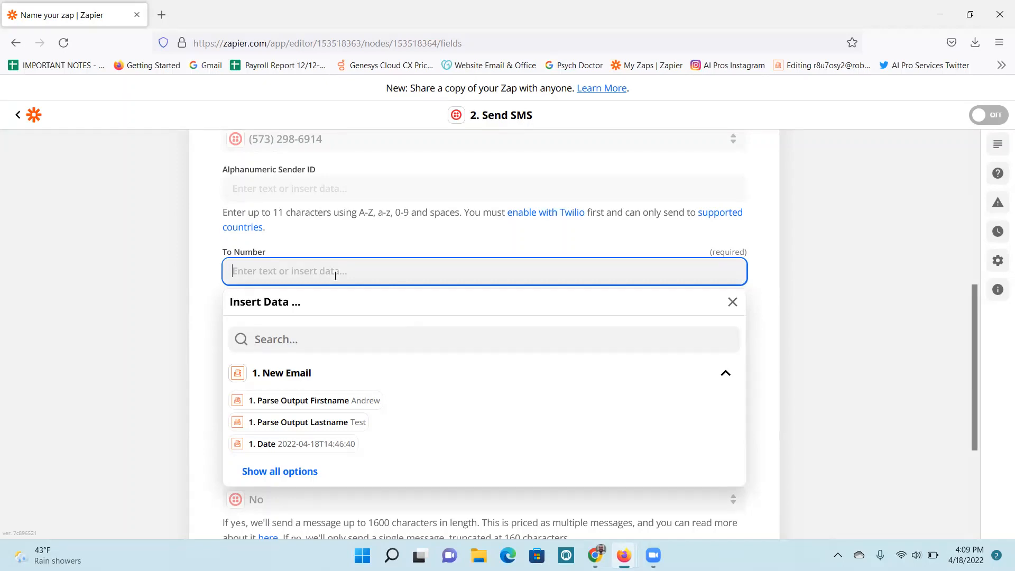
type("1")
left_click(277, 472)
scroll(468, 415, "down", 3)
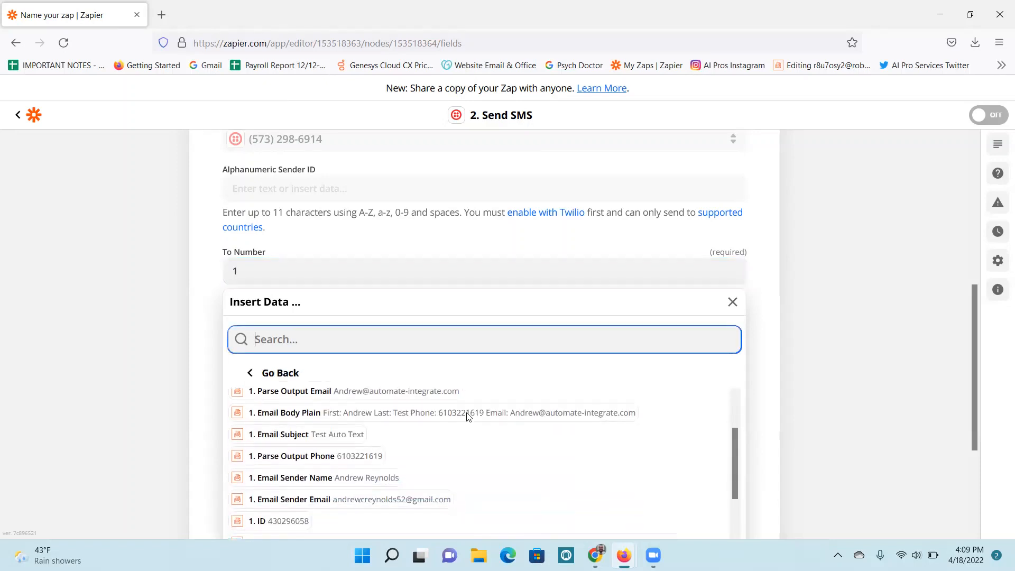
scroll(467, 416, "down", 1)
left_click(355, 418)
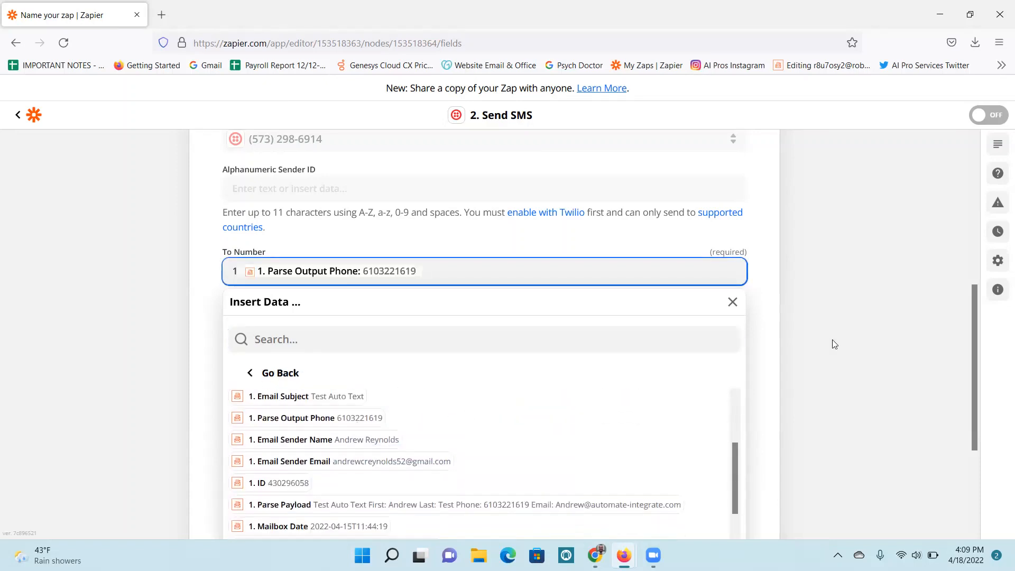
left_click(835, 343)
- Begin the Message with "Hi", the Parse Output Firstname field from the New Email trigger and a comma
scroll(832, 341, "down", 3)
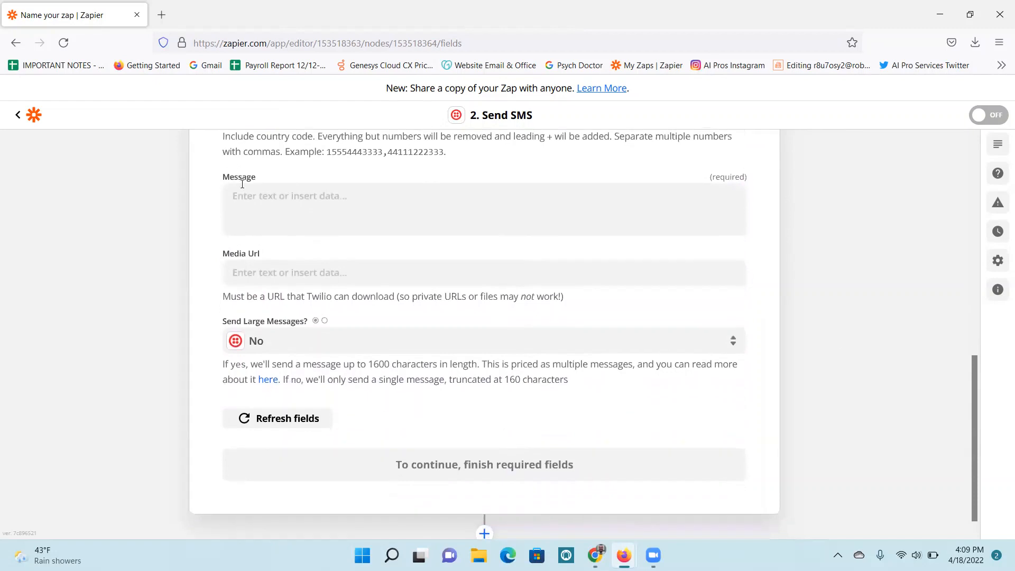
left_click(299, 198)
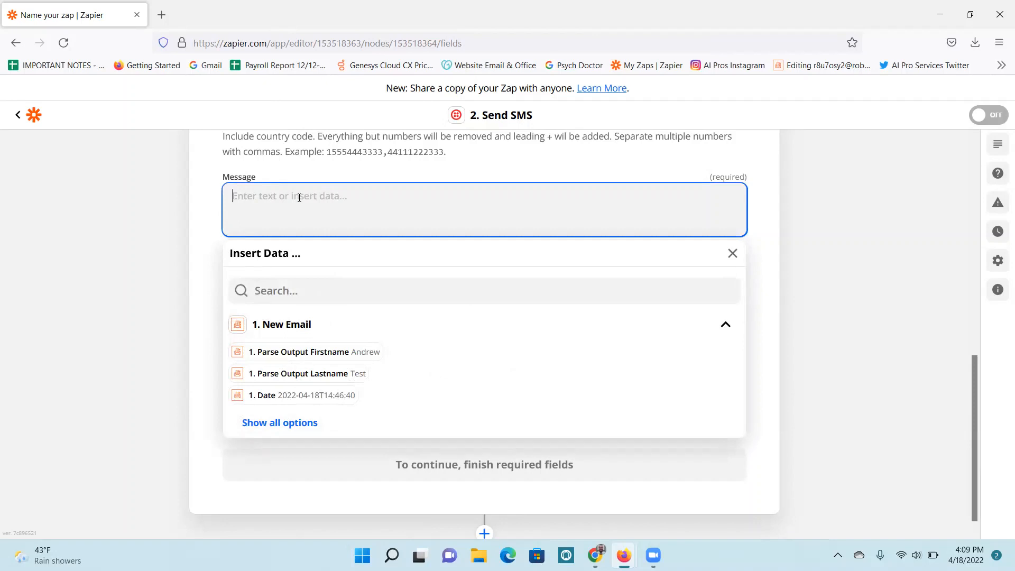
type("Hi")
left_click(353, 351)
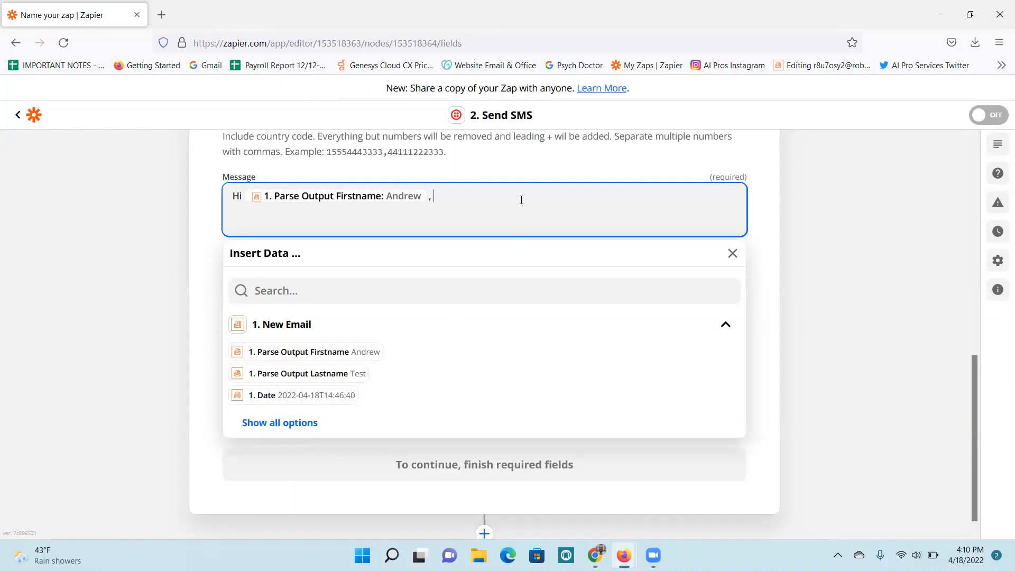
- Continue the greeting line of the Message with "I received your inquiry and look forward to speaking with you soon!"
type("I received your inqiury and")
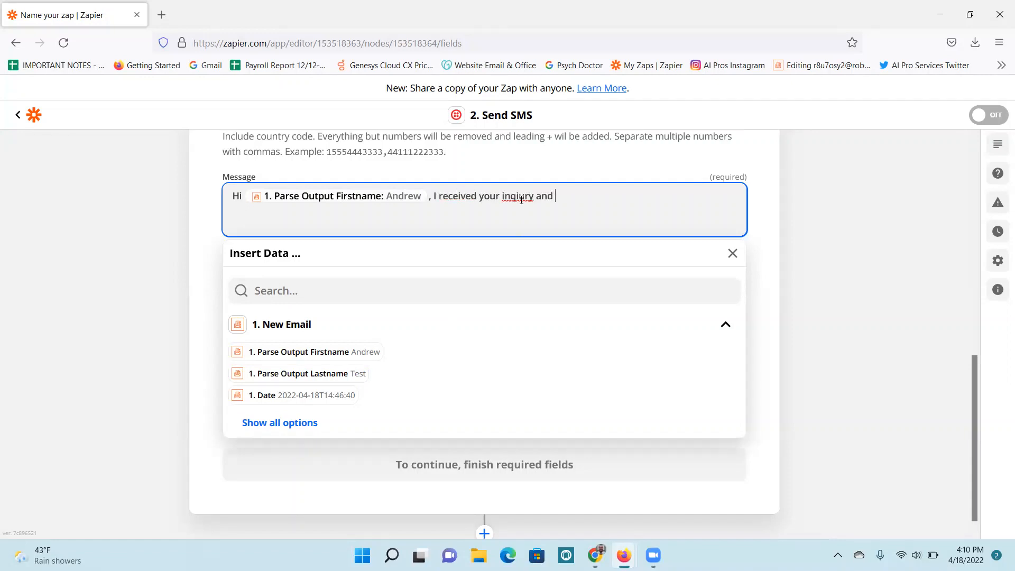
key("BackSpace")
key("BackSpace")
key("BackSpace")
key("BackSpace")
key("BackSpace")
key("BackSpace")
key("BackSpace")
key("BackSpace")
type("uiry and look forward to speaking with you soon!")
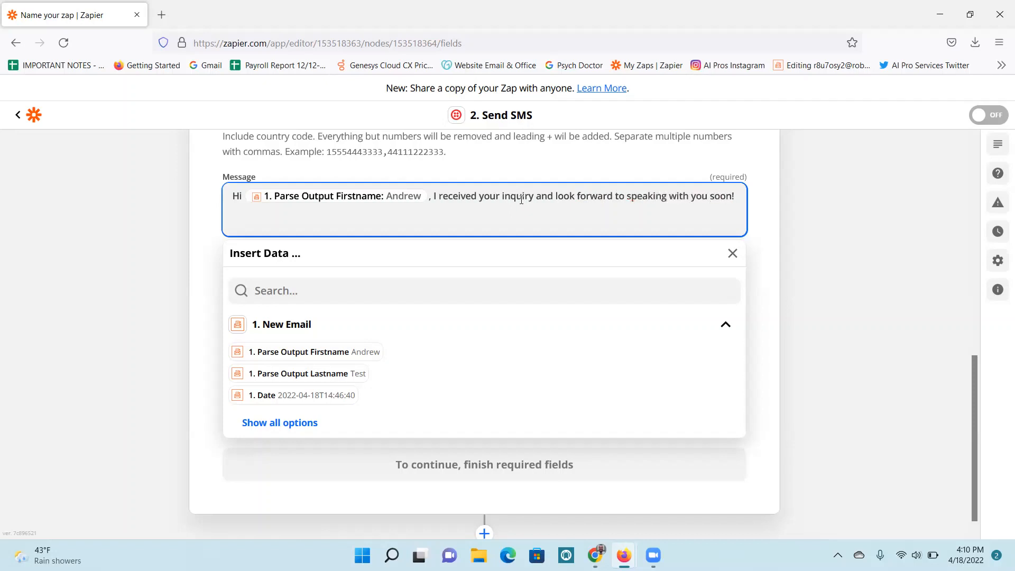
- Add a second line to the Message reading "When's the best time to connect today?"
key("Return")
type("Whenm's")
type("'s the best time to conn")
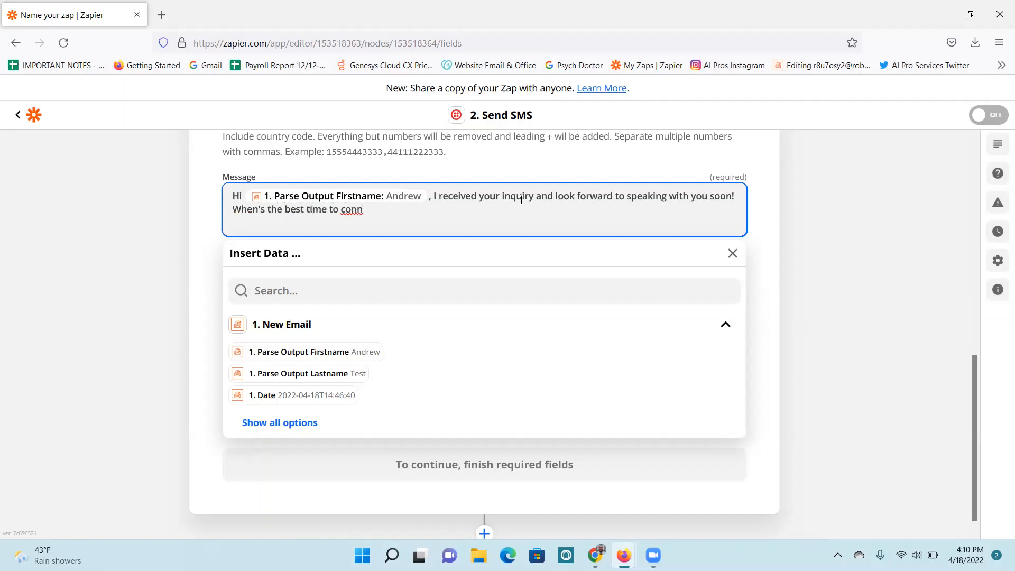
type("ect today?")
left_click(930, 218)
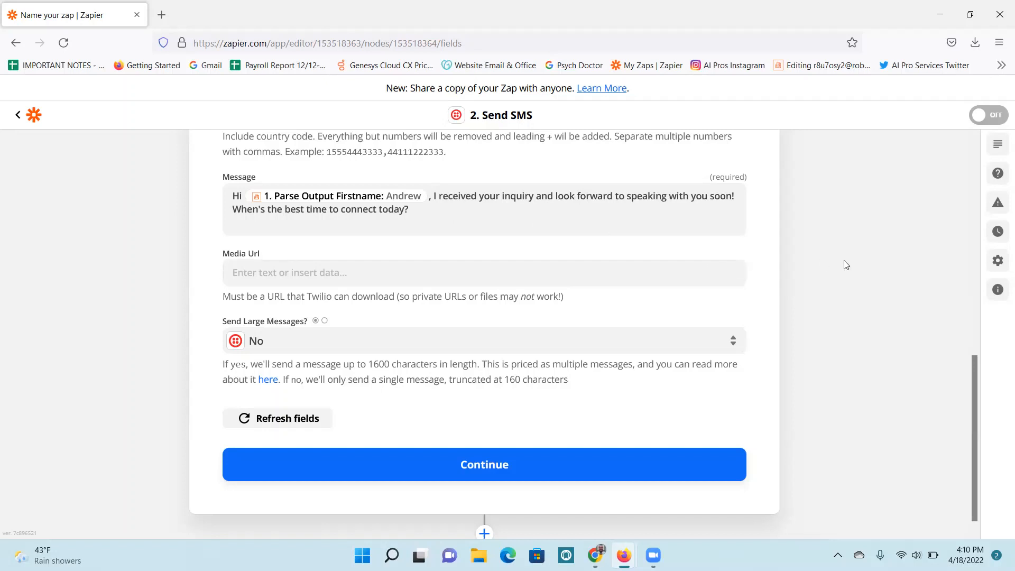
- Set Send Large Messages to Yes and continue to the test stage of the Send SMS action
scroll(846, 264, "down", 1)
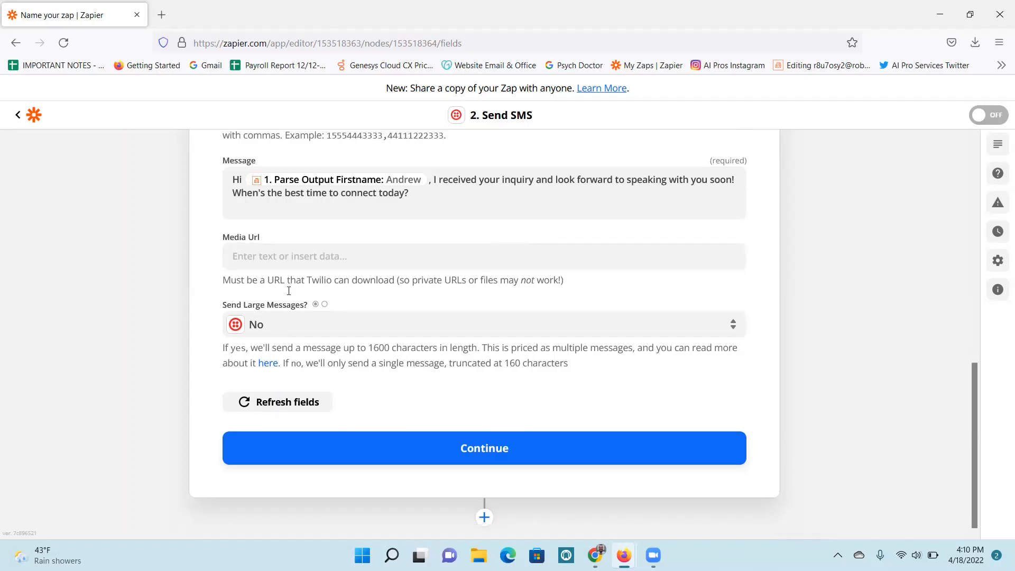
left_click(258, 322)
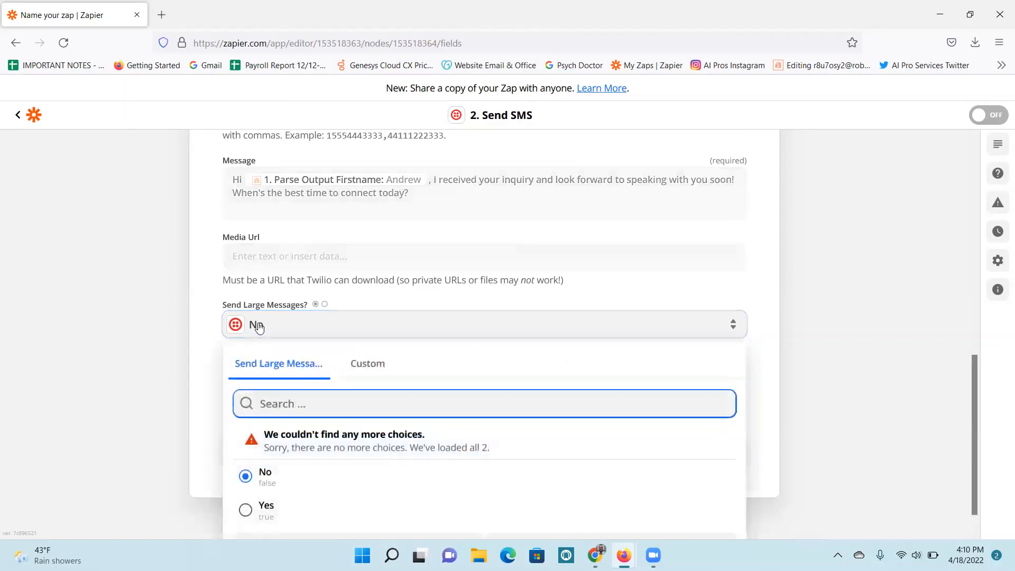
left_click(256, 513)
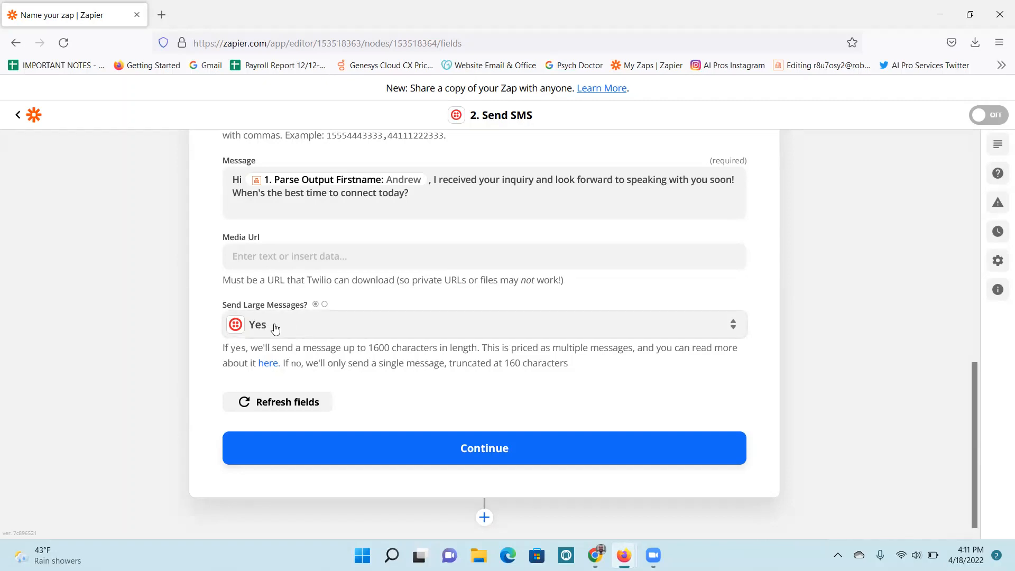
left_click(517, 444)
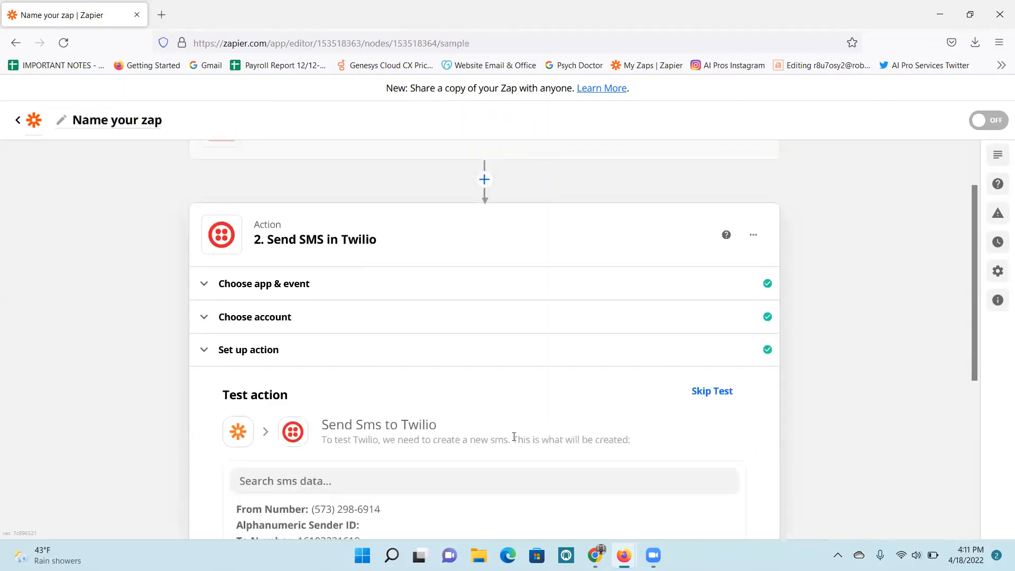
- Test the Send SMS action with the sample data and review the returned SMS details
scroll(856, 302, "down", 5)
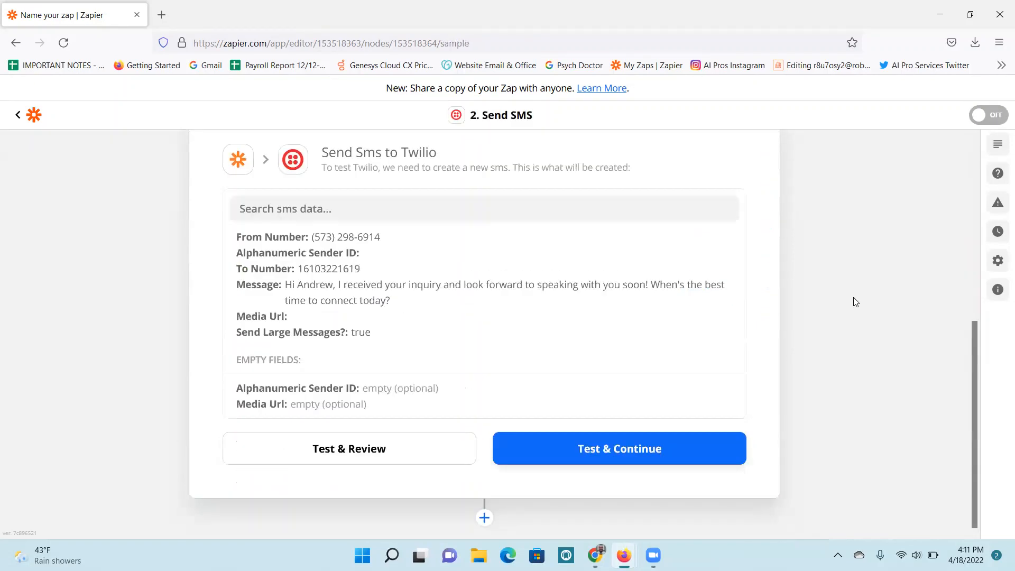
left_click(375, 450)
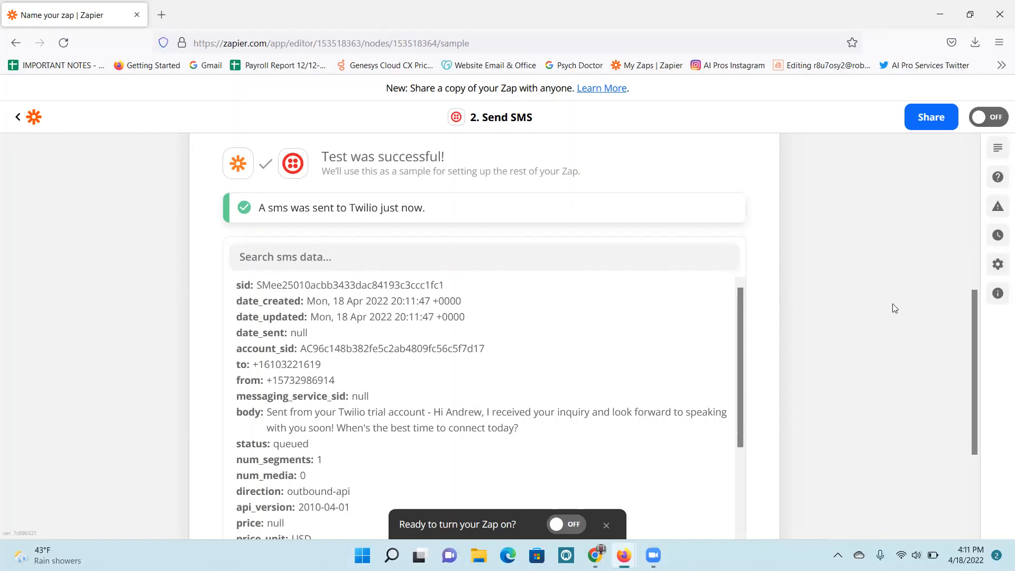
scroll(895, 308, "down", 3)
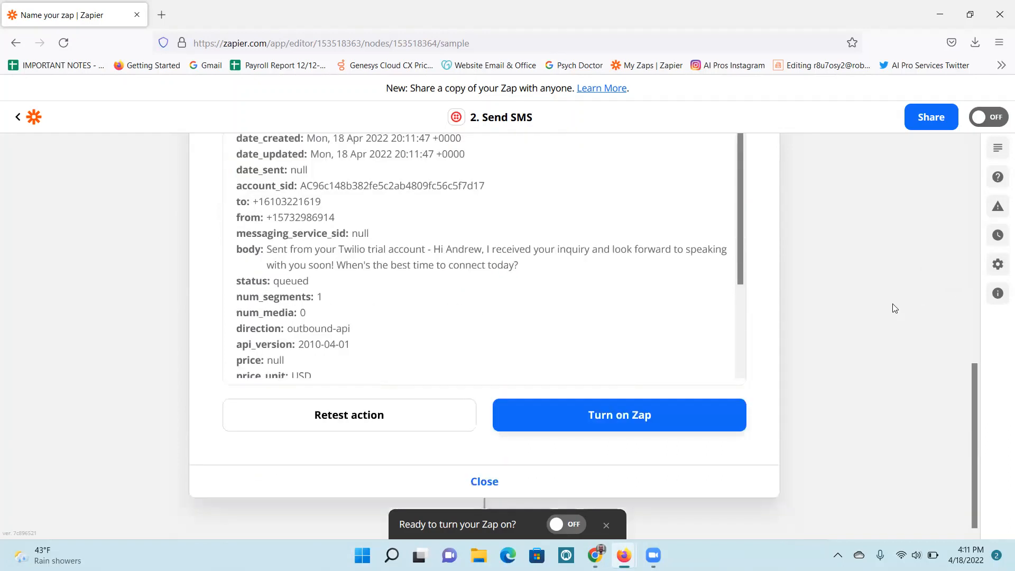